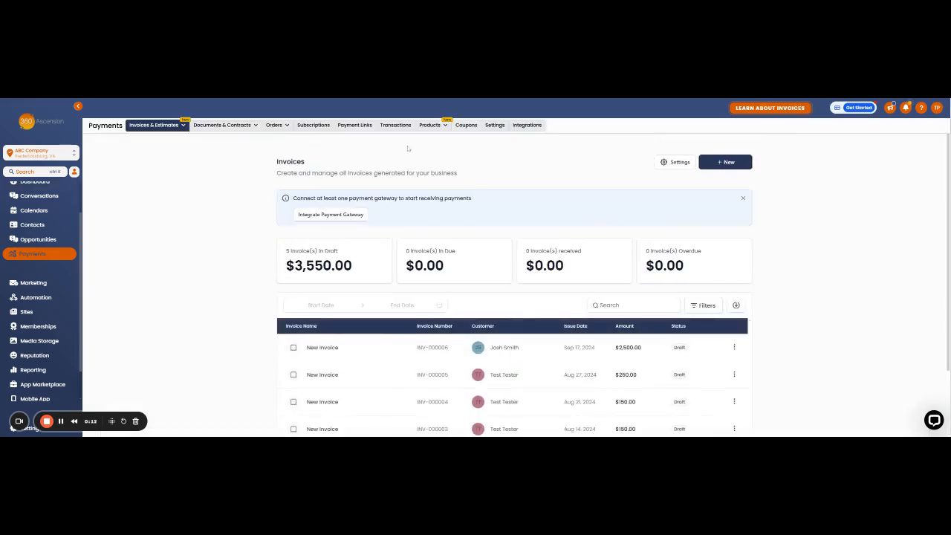
Open the Payments Settings page to show the Receipts settings
click(495, 127)
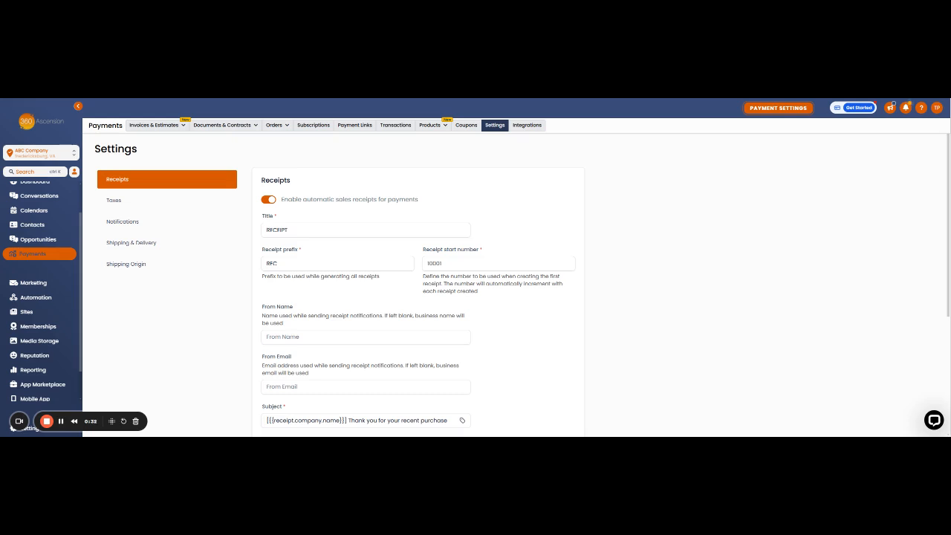
click(270, 202)
scroll(304, 289, down, 5)
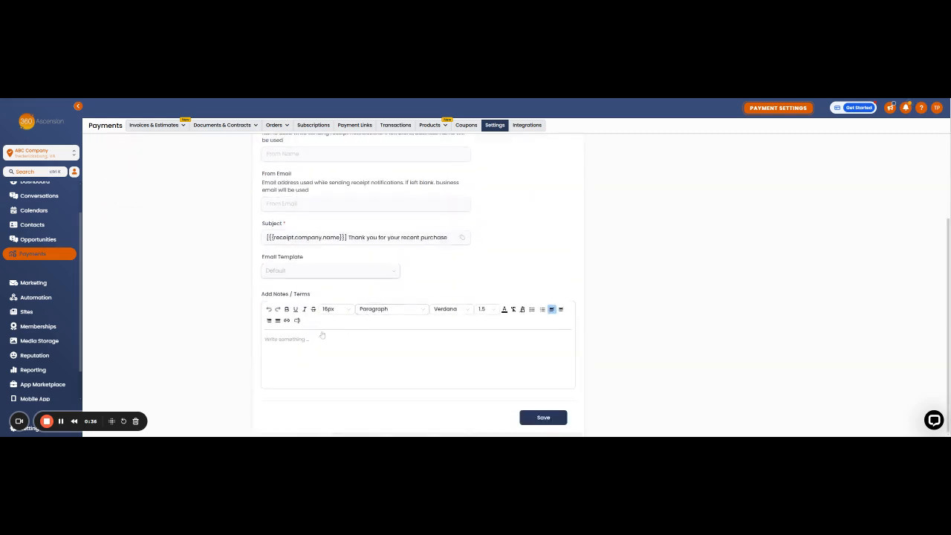
scroll(360, 368, up, 5)
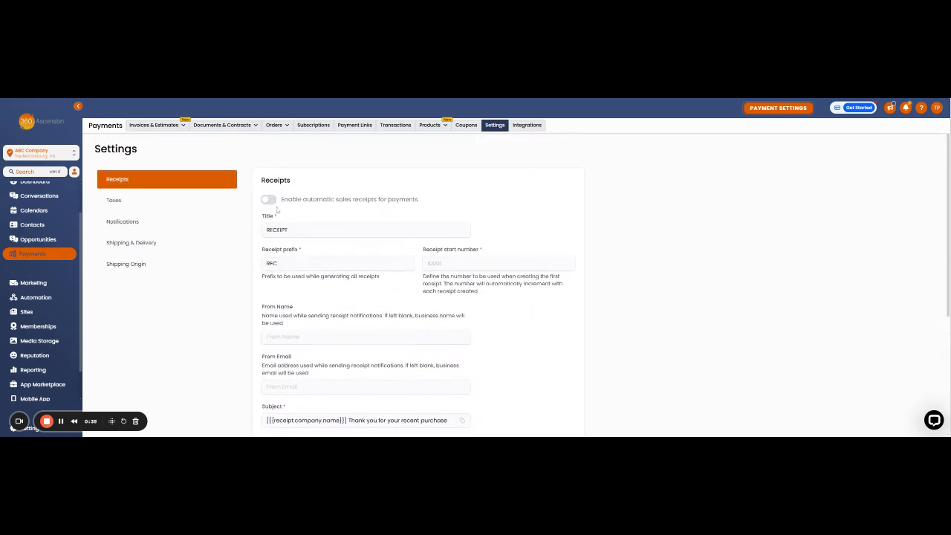
click(270, 200)
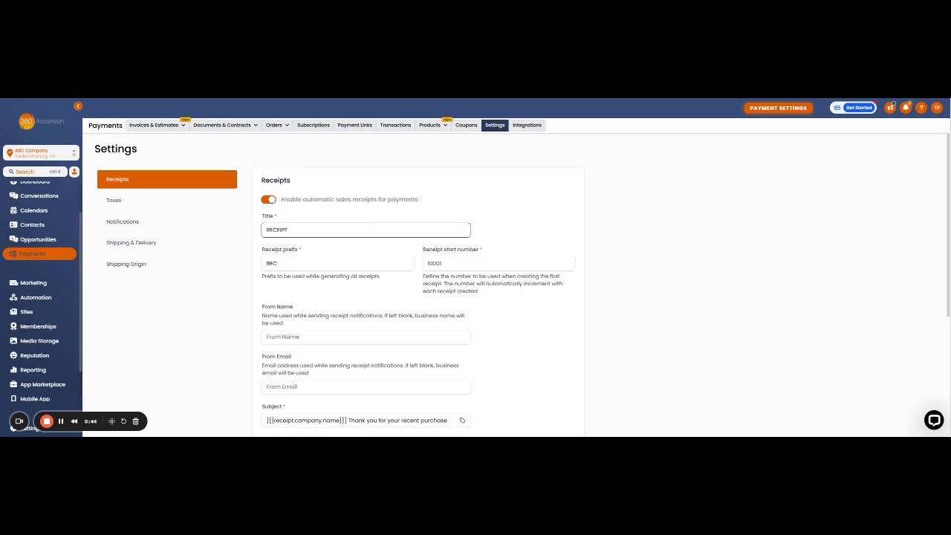
Replace the receipt title RECEIPT with 'Educational Course'
drag(289, 230, 265, 231)
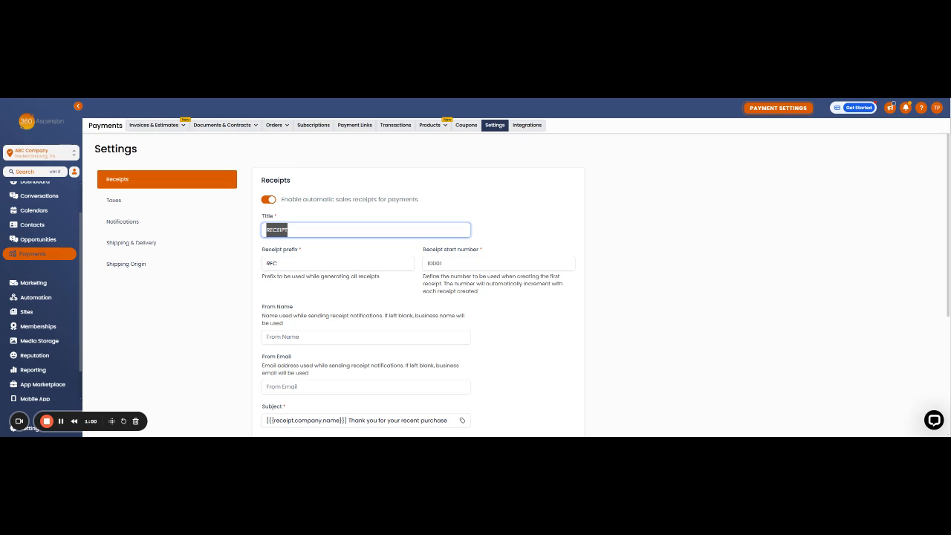
text(R)
text(ducational)
text( Course)
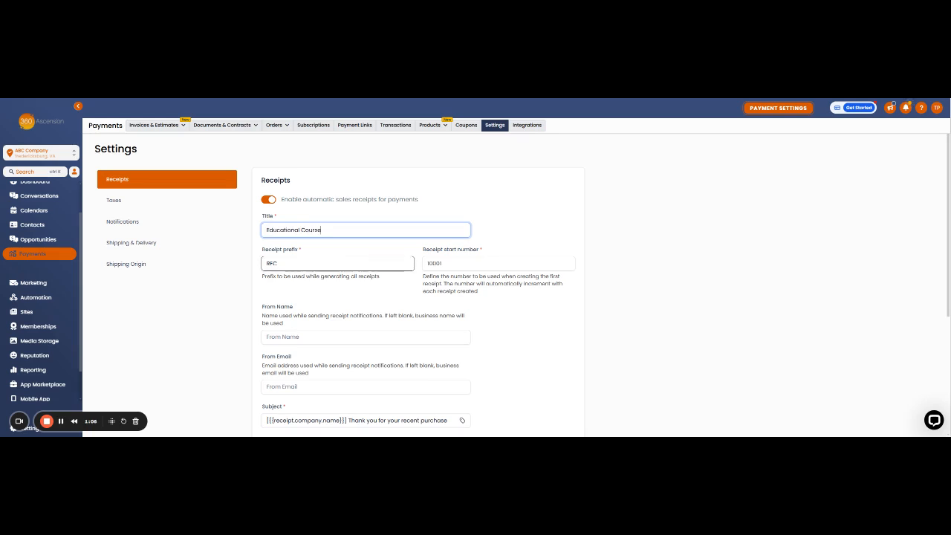
Replace the existing receipt prefix with 'EduCourse', keeping start number 10001
click(338, 264)
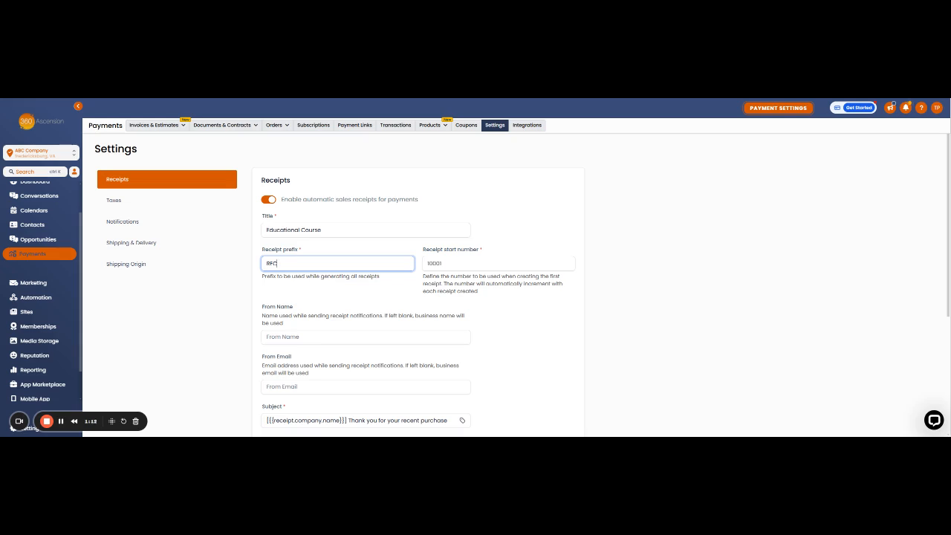
key(ctrl+a)
text(EduCourse)
click(321, 250)
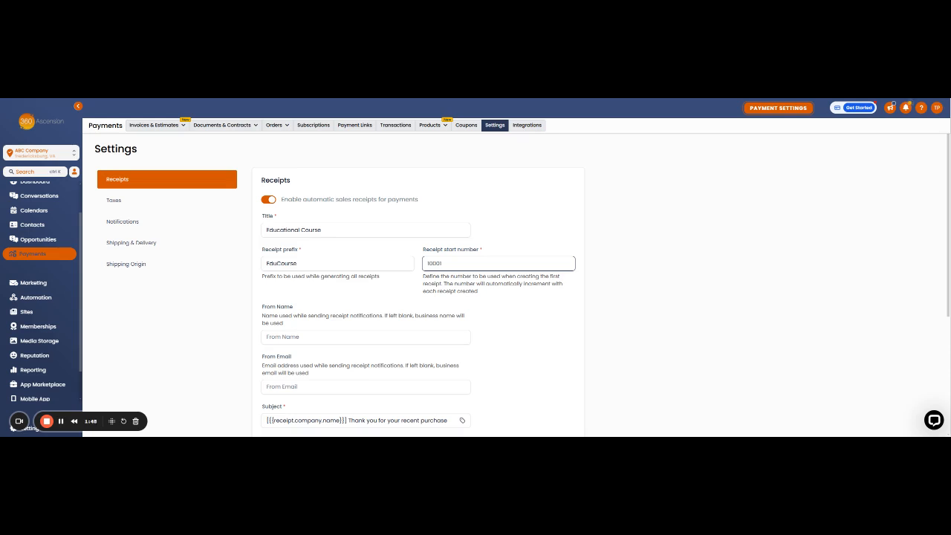
click(314, 323)
scroll(314, 322, down, 1)
click(366, 262)
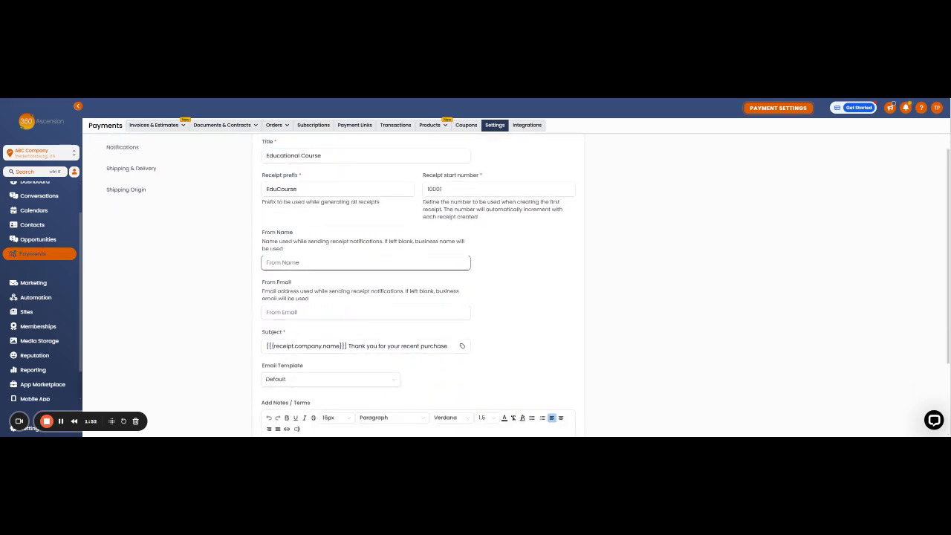
click(305, 253)
click(331, 260)
click(332, 262)
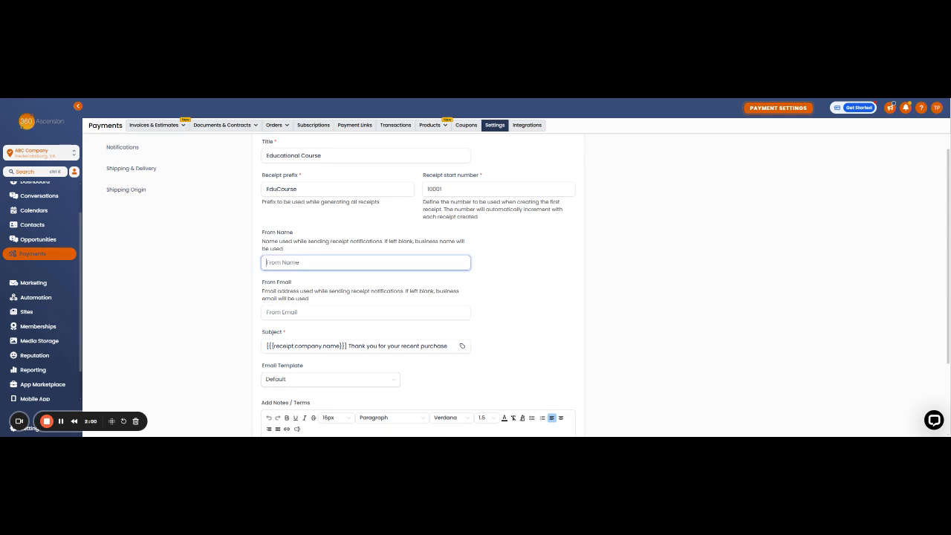
text(Jane Doe)
key(BackSpace)
key(BackSpace)
key(BackSpace)
key(BackSpace)
key(BackSpace)
key(BackSpace)
key(BackSpace)
scroll(418, 278, down, 2)
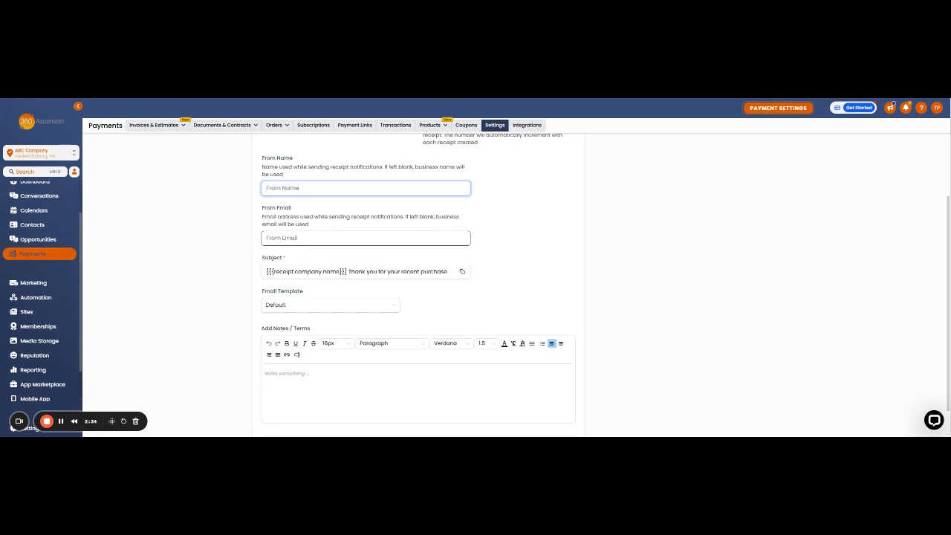
Enter the dedicated receipts sender e-mail address at the abc.com domain in From Email
click(365, 238)
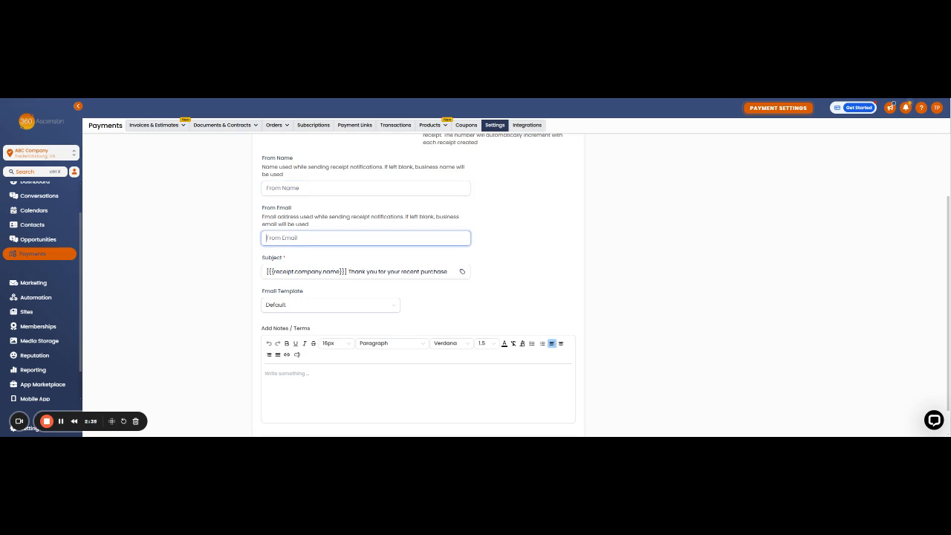
text(abc)
key(BackSpace)
key(BackSpace)
key(BackSpace)
key(BackSpace)
text(a)
key(BackSpace)
text(info@)
key(BackSpace)
key(BackSpace)
key(BackSpace)
key(BackSpace)
key(BackSpace)
key(Tab)
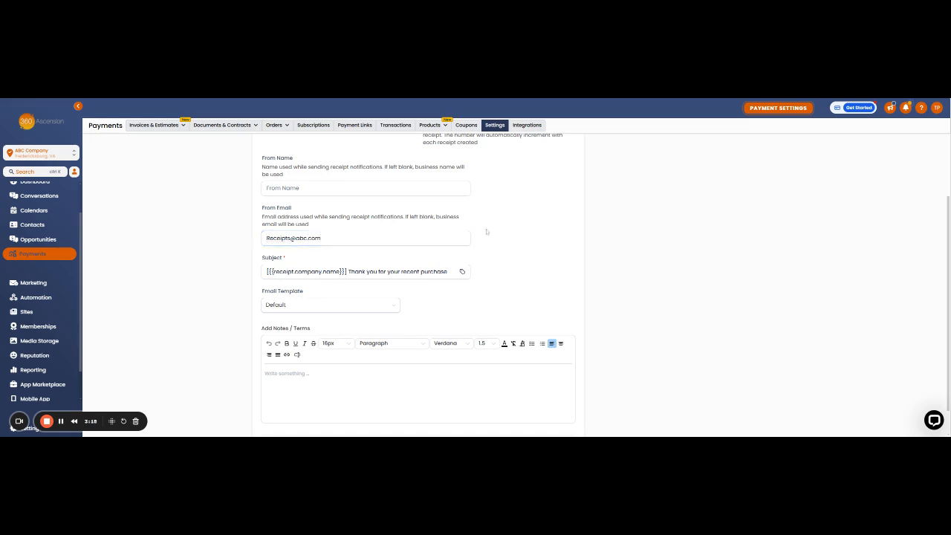
scroll(256, 256, down, 1)
key(Tab)
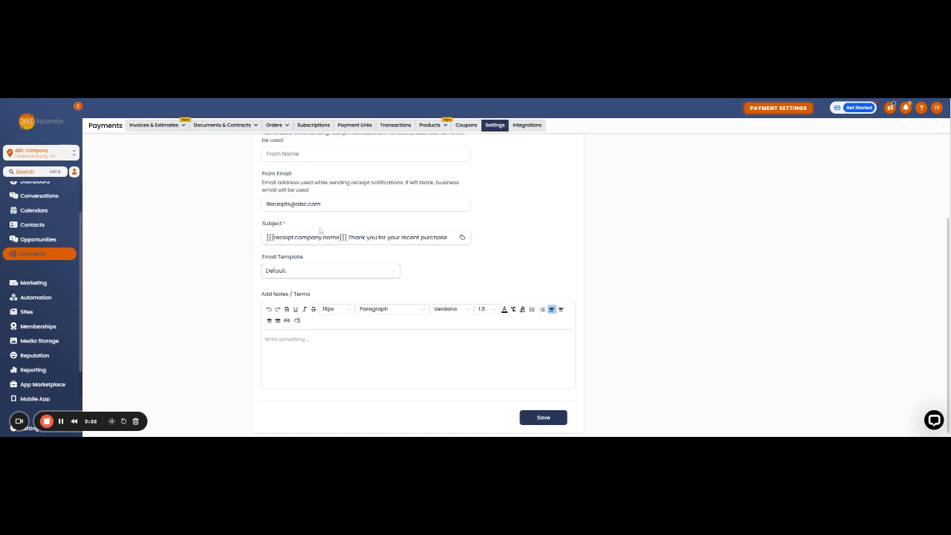
Delete the stray bracket around {{receipt.company.name}} in the subject and select that merge field
scroll(336, 231, up, 1)
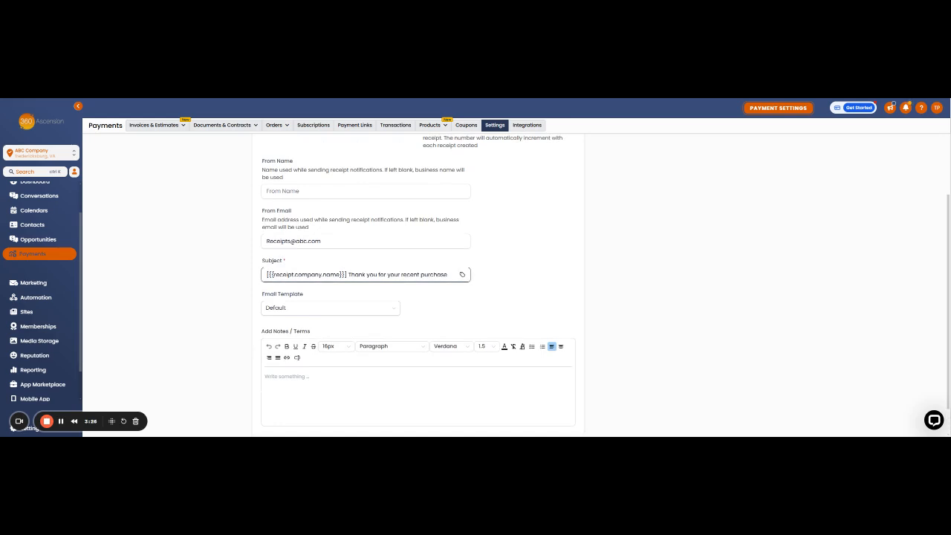
click(346, 275)
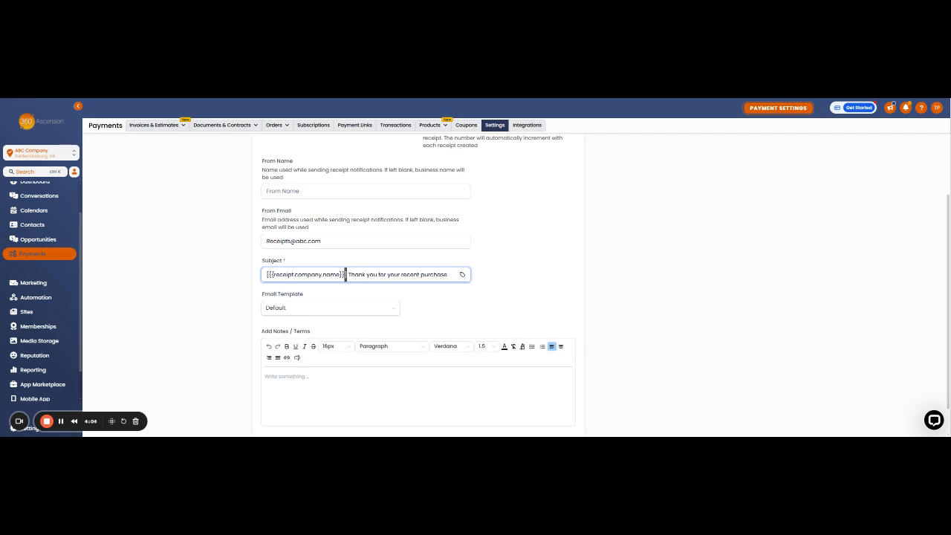
key(BackSpace)
key(BackSpace)
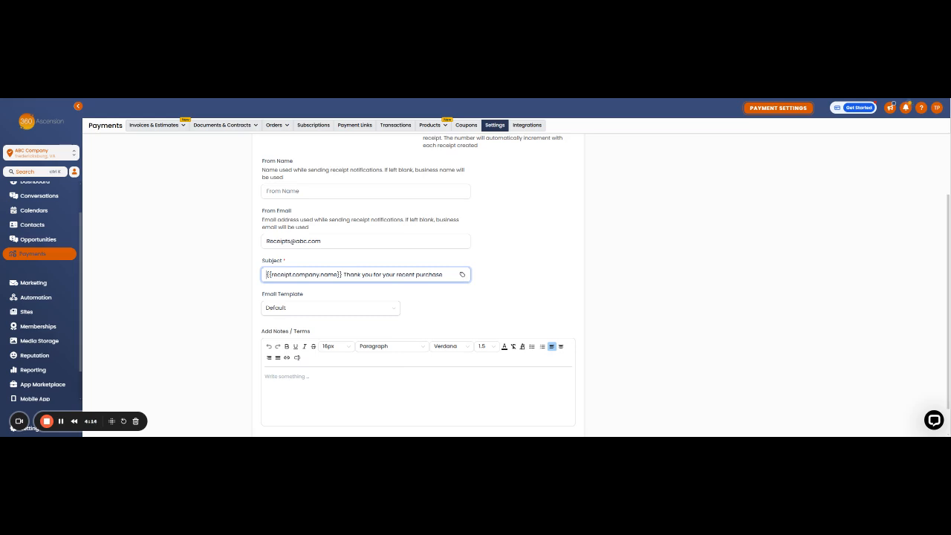
drag(343, 275, 266, 274)
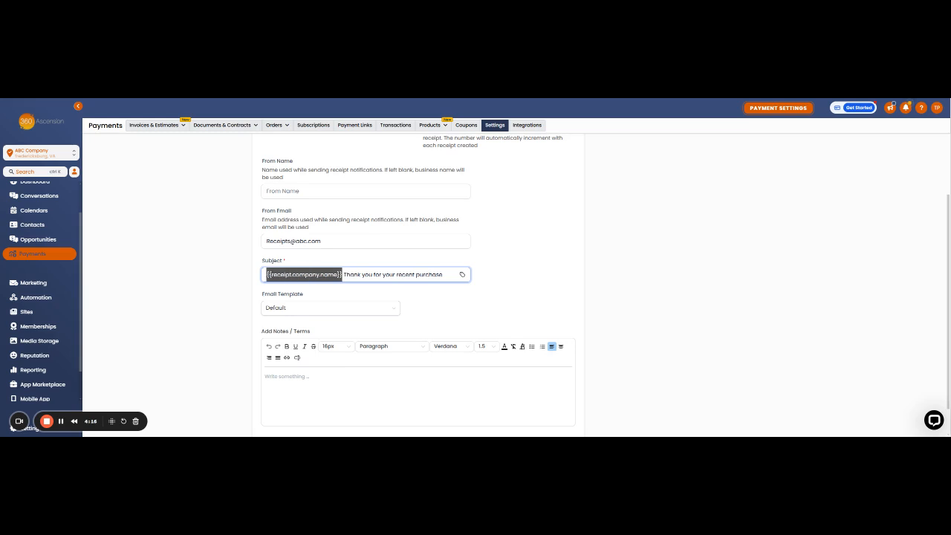
Replace {{receipt.company.name}} at the subject's start with {{receipt.customer.first_name}}
click(462, 275)
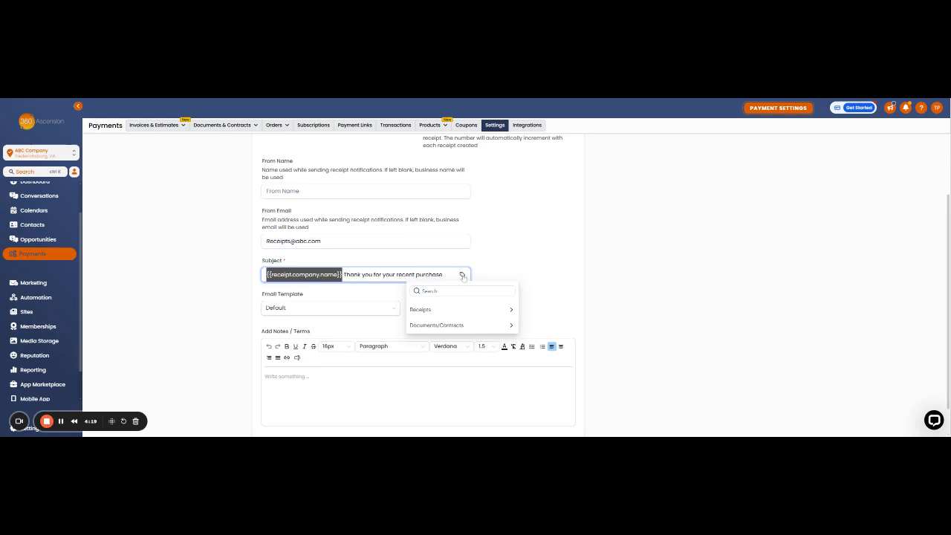
click(440, 313)
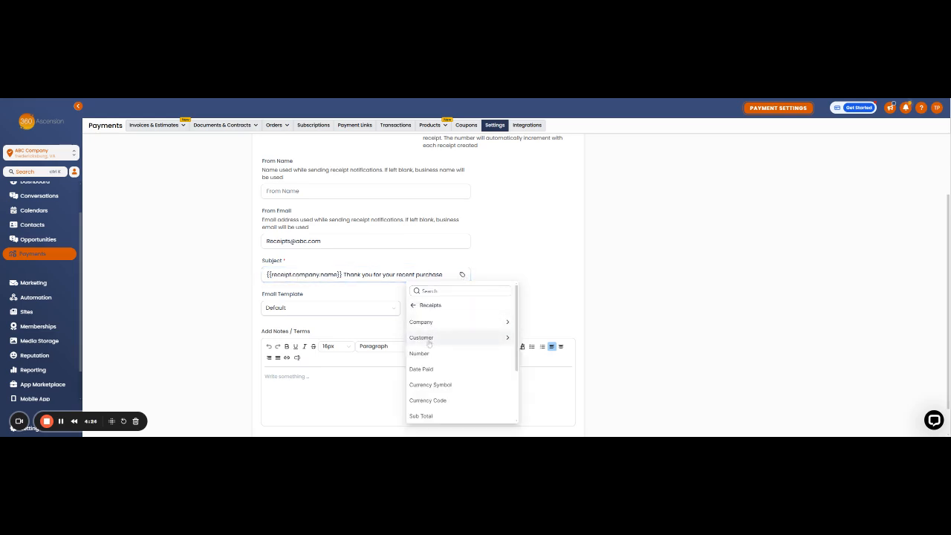
click(491, 340)
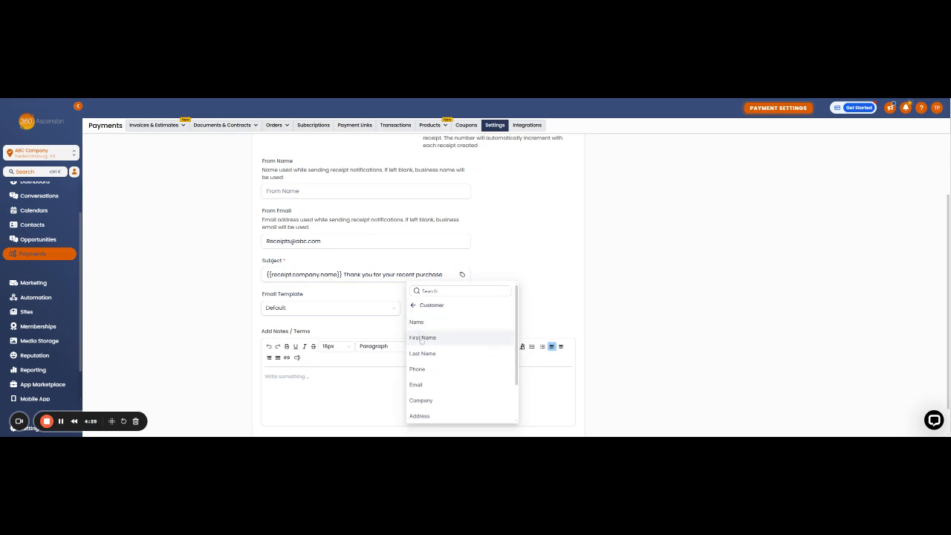
click(423, 339)
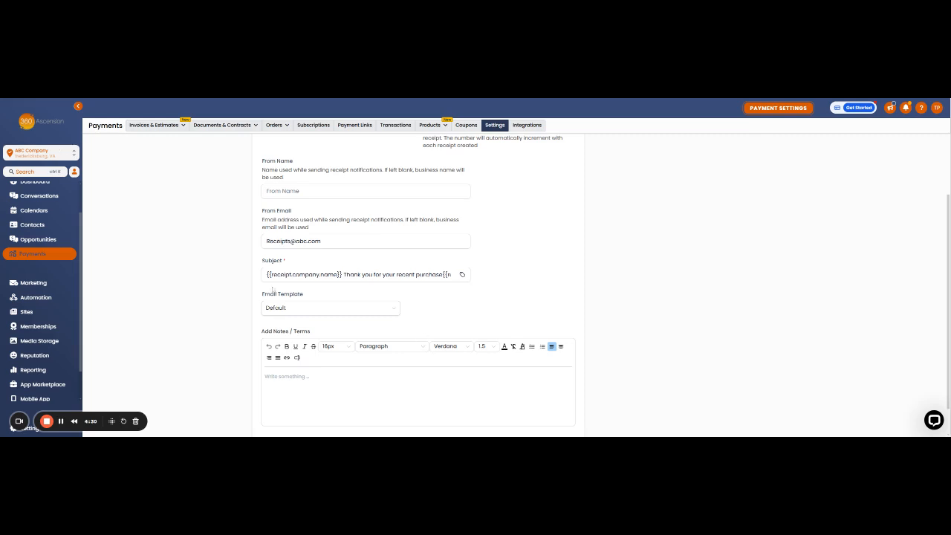
drag(443, 275, 475, 280)
key(ctrl+c)
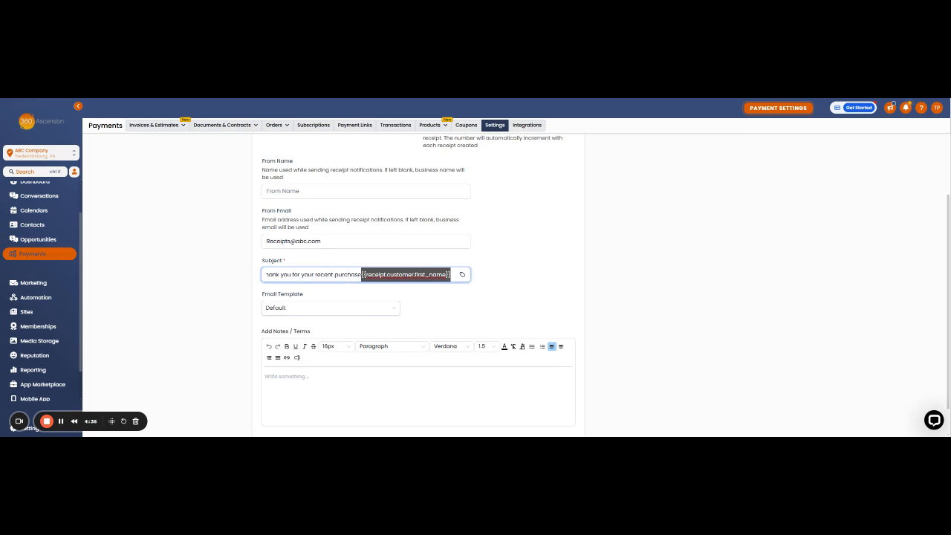
key(BackSpace)
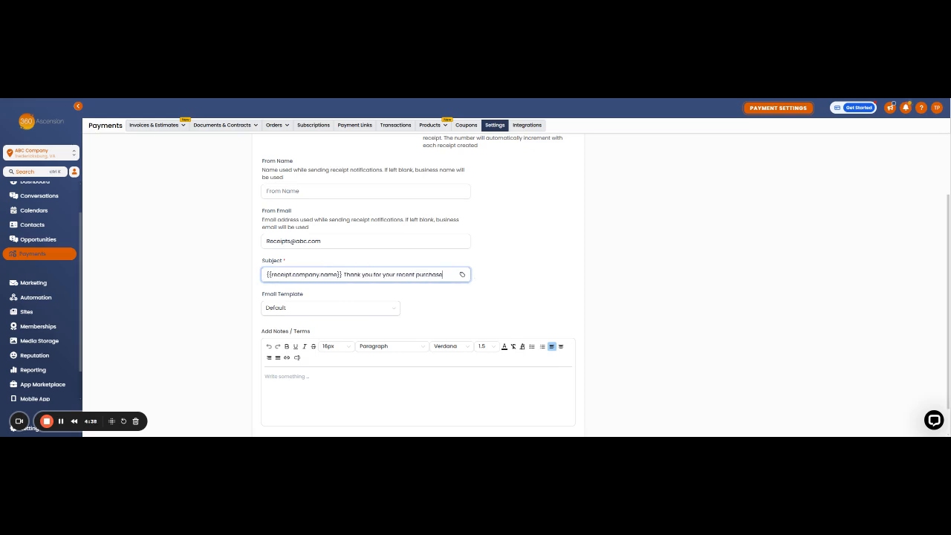
drag(344, 275, 266, 275)
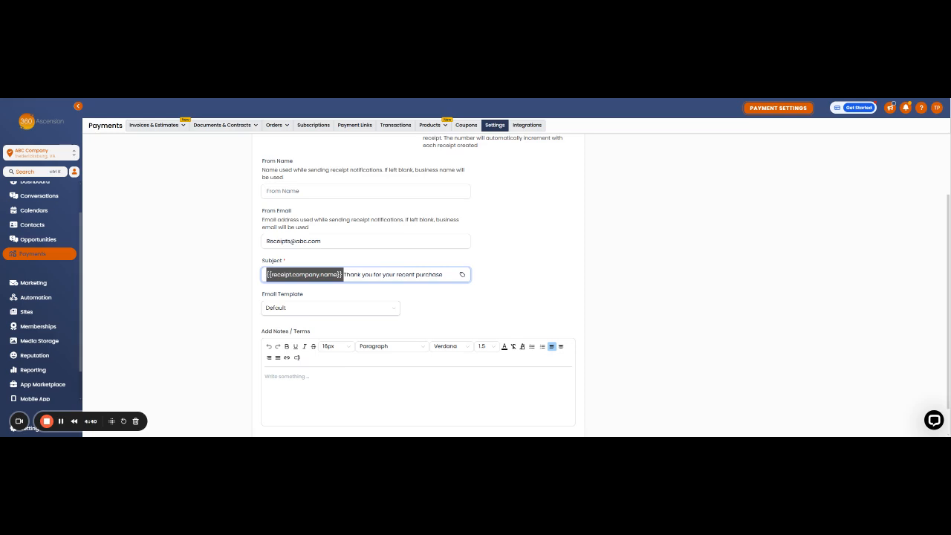
key(ctrl+v)
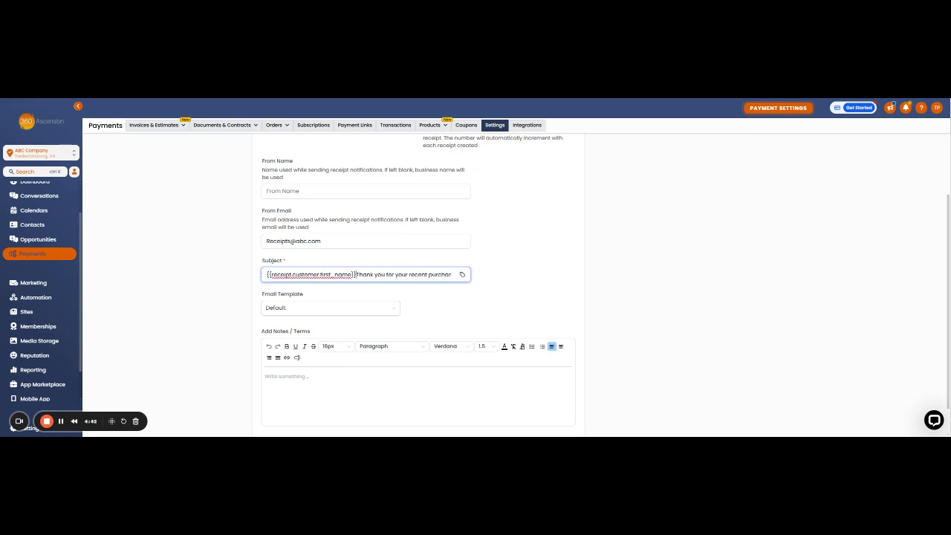
click(498, 255)
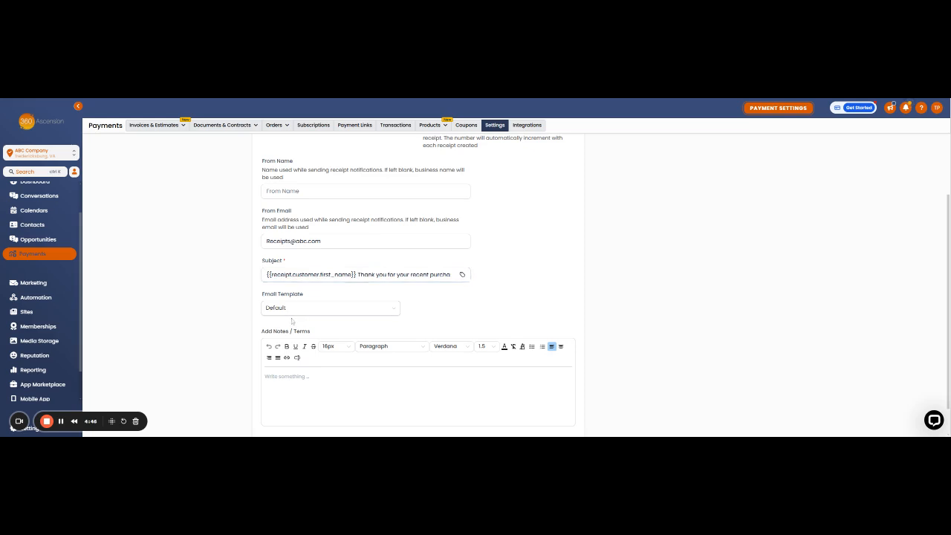
scroll(292, 321, down, 1)
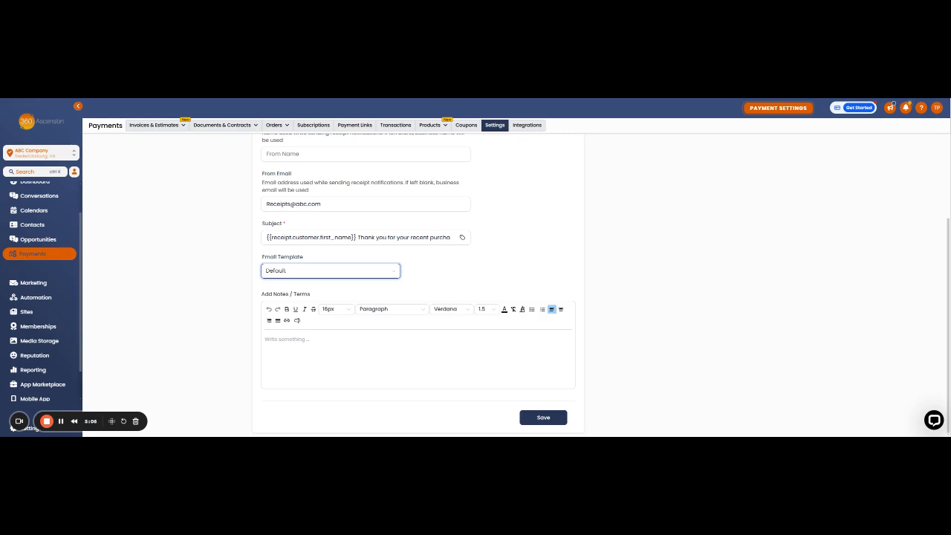
click(379, 275)
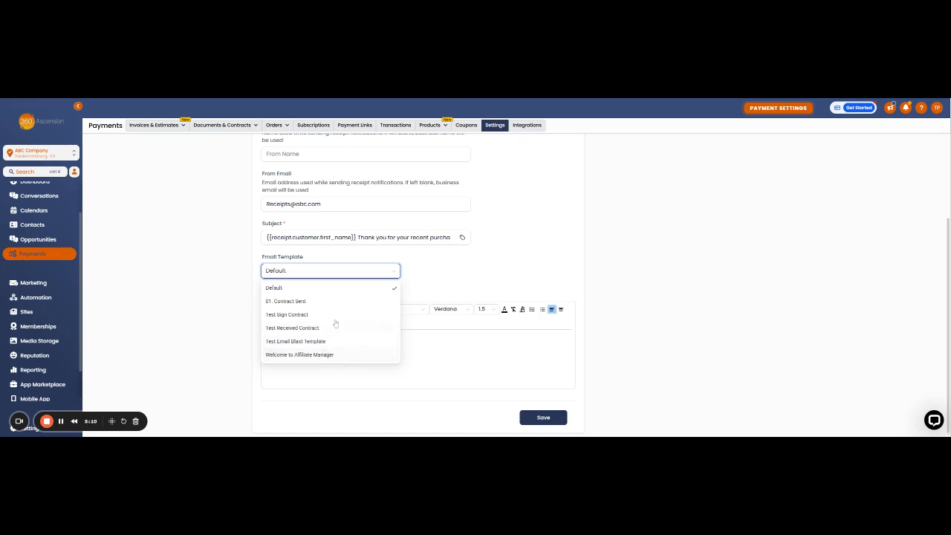
click(443, 268)
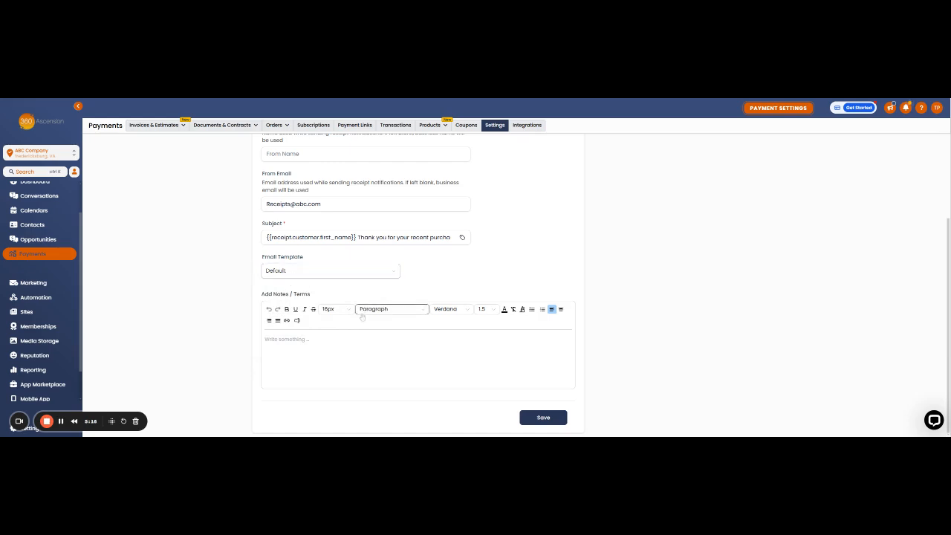
Type the note 'Note to purchase: Here are our terms. please read' in the notes editor
click(321, 340)
text(Note to pur)
key(BackSpace)
text(purcahse)
key(BackSpace)
key(BackSpace)
key(BackSpace)
key(BackSpace)
text(ash)
key(BackSpace)
key(BackSpace)
text(h)
key(BackSpace)
text(haser)
text( Here are o)
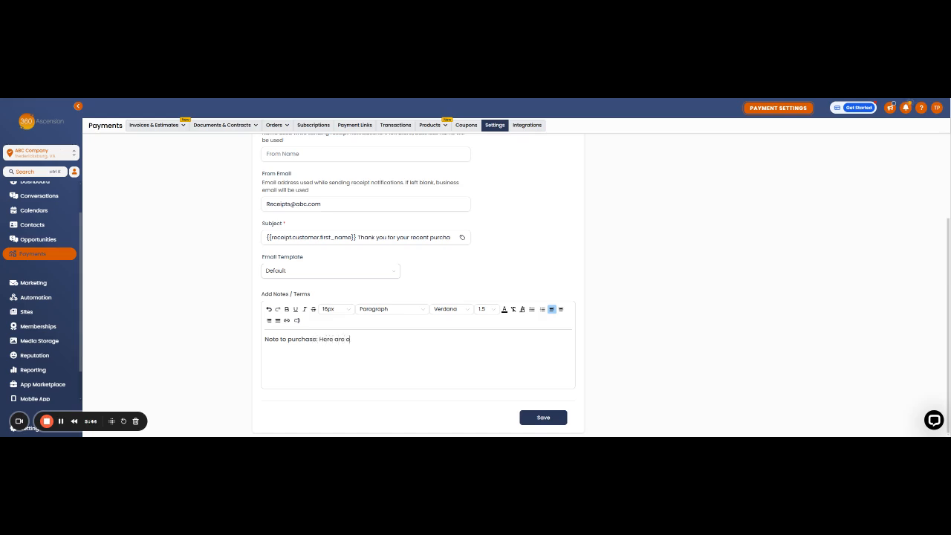
text(ur terms. please read.)
Select the word 'terms' in the note for linking
click(377, 340)
drag(378, 341, 359, 343)
click(287, 320)
Link 'terms' to terms.com with display text 'terms' and action Self
click(400, 234)
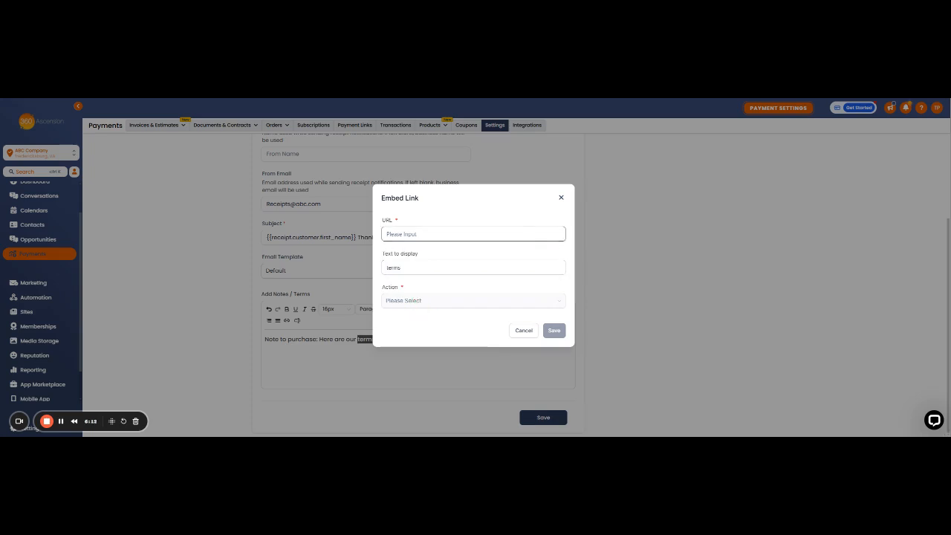
click(423, 234)
text(te)
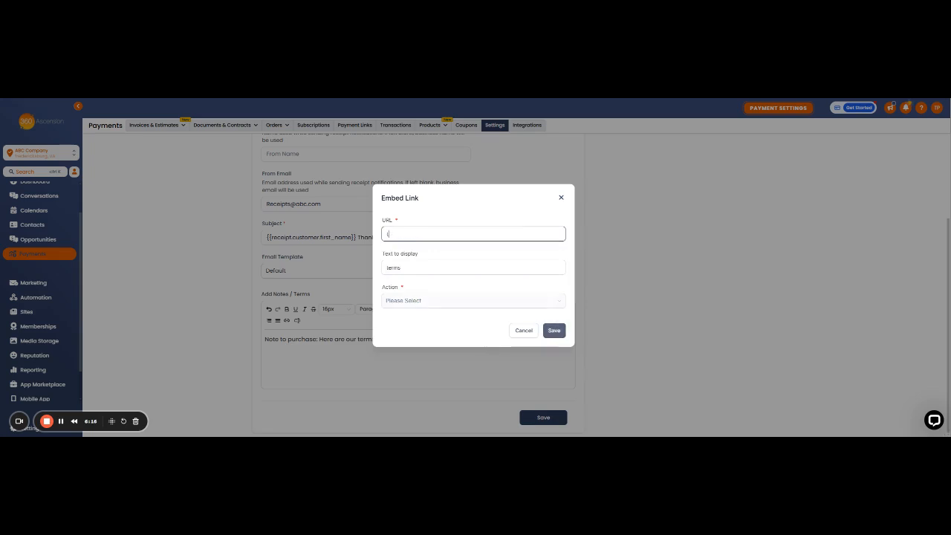
text(rms.com)
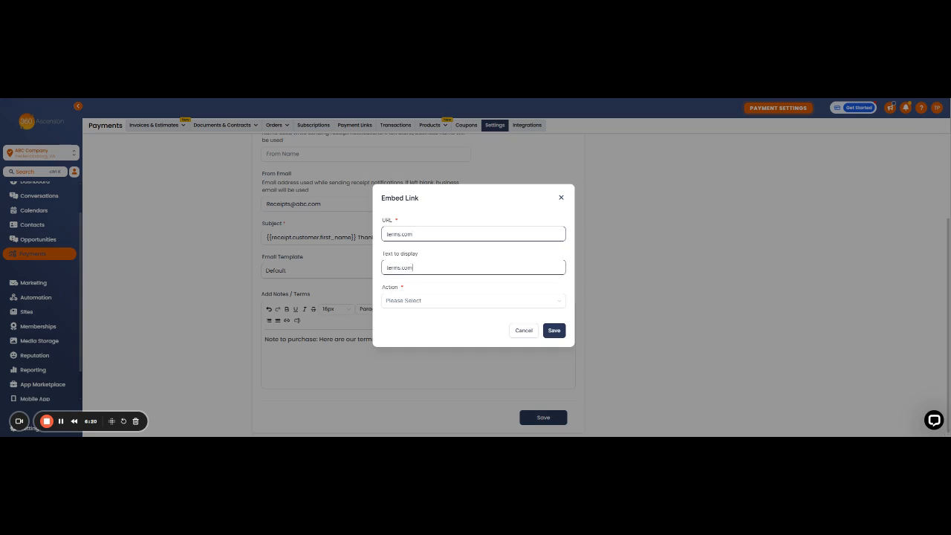
mouse_move(414, 268)
mouse_down()
mouse_move(393, 268)
mouse_move(401, 267)
mouse_up()
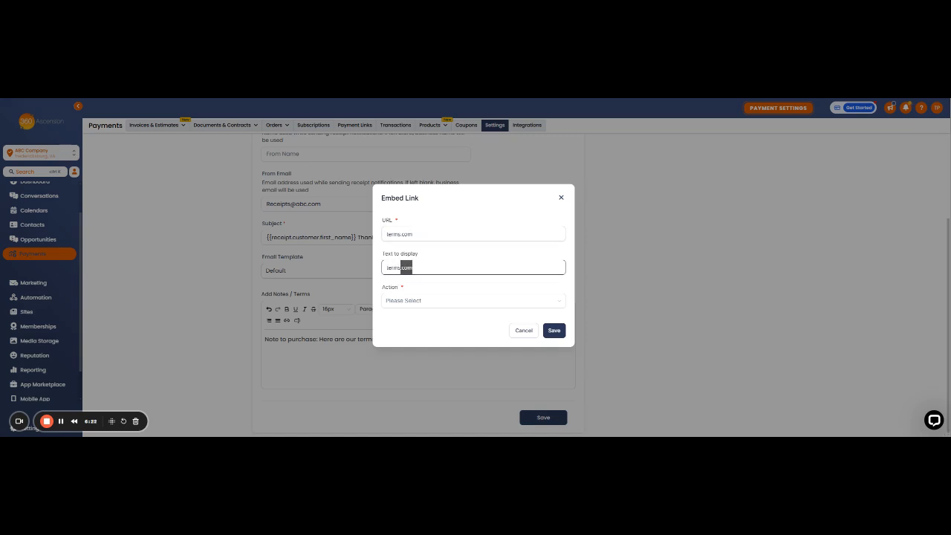
key(BackSpace)
click(413, 301)
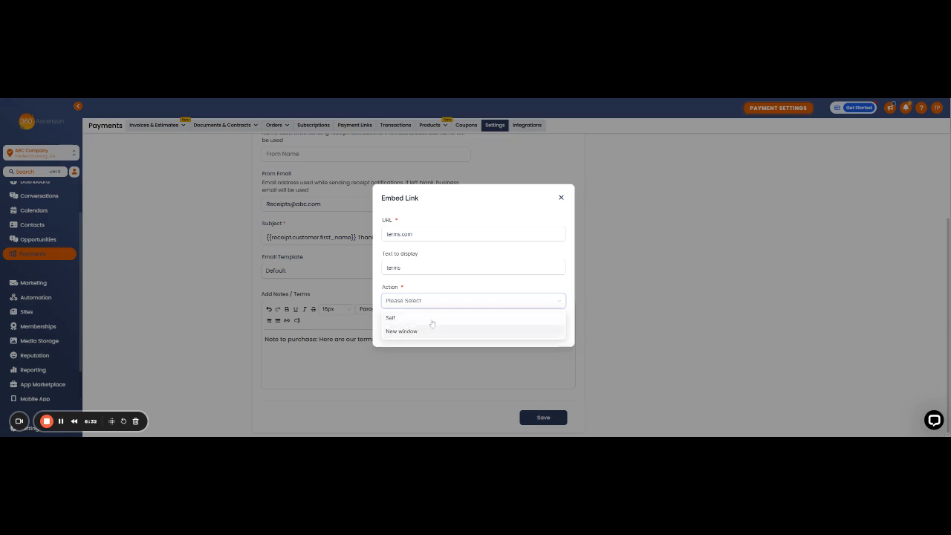
click(411, 319)
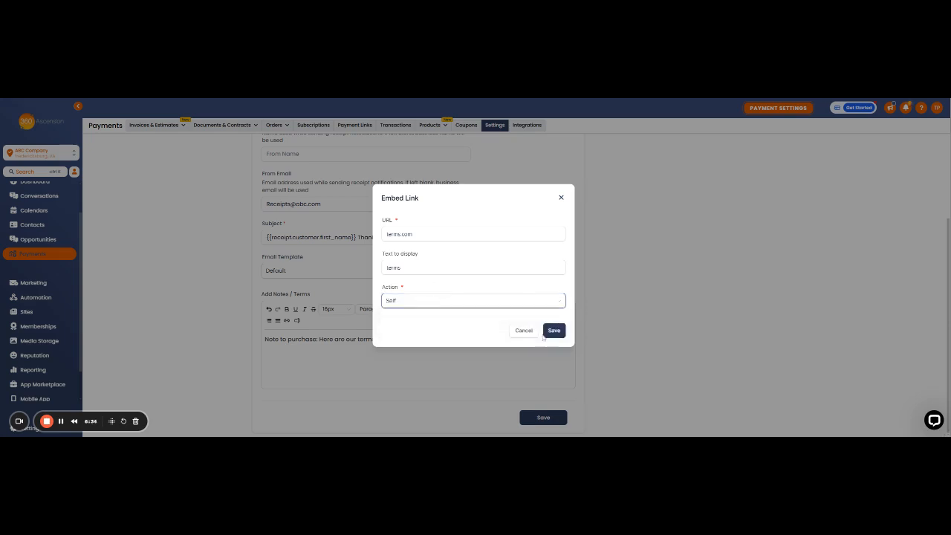
click(553, 331)
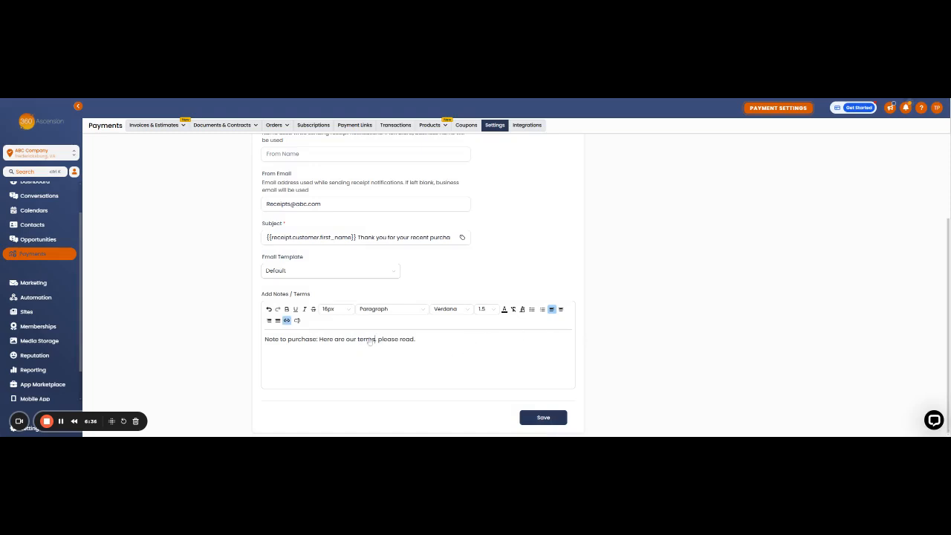
Bold the word 'purchase' in the note, then reselect it
click(428, 343)
drag(287, 339, 319, 343)
click(287, 310)
click(429, 343)
drag(319, 343, 289, 345)
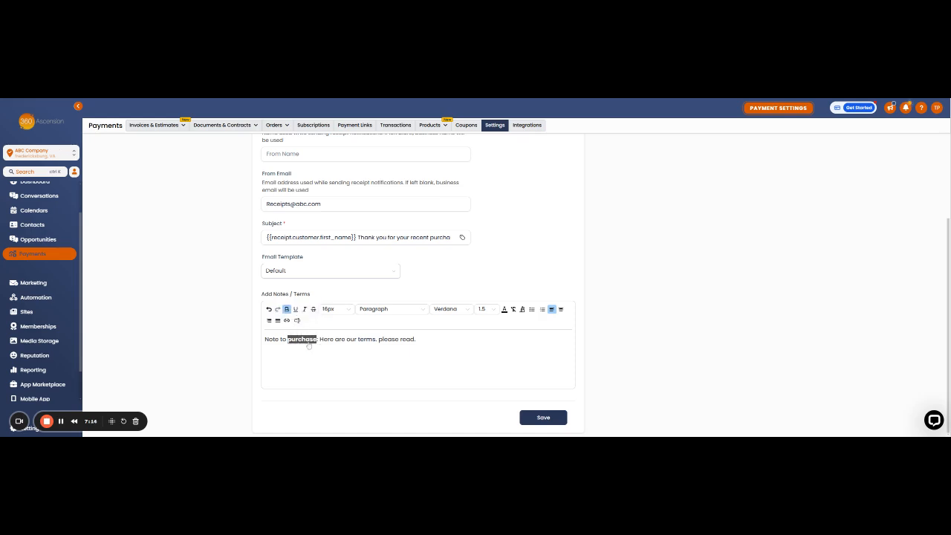
Insert the Receipts > Customer > Name field {{receipt.customer.name}} in place of 'purchase'
click(297, 320)
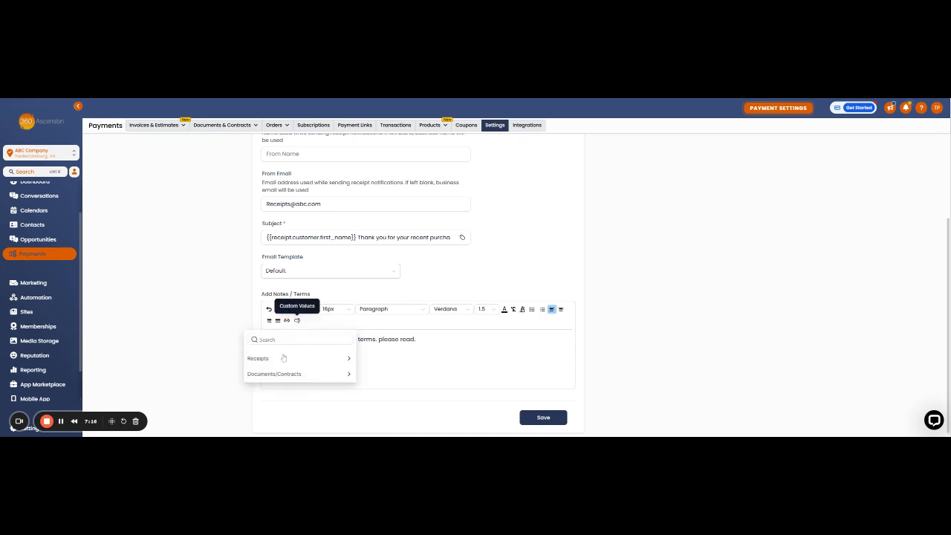
click(349, 360)
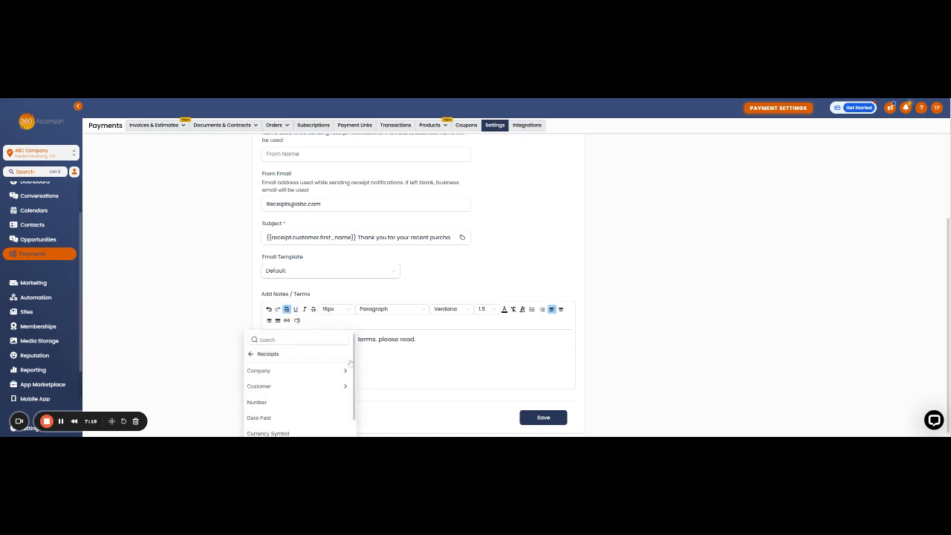
click(292, 388)
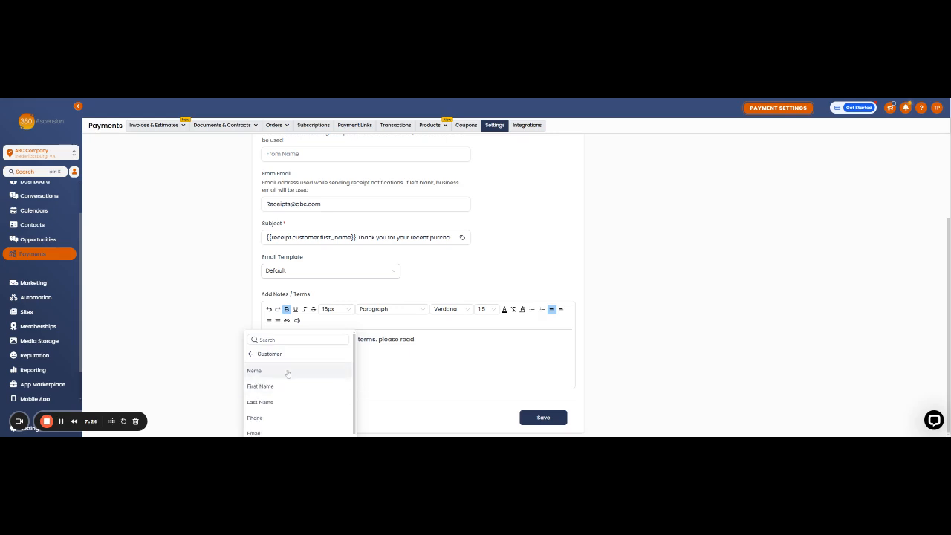
click(287, 371)
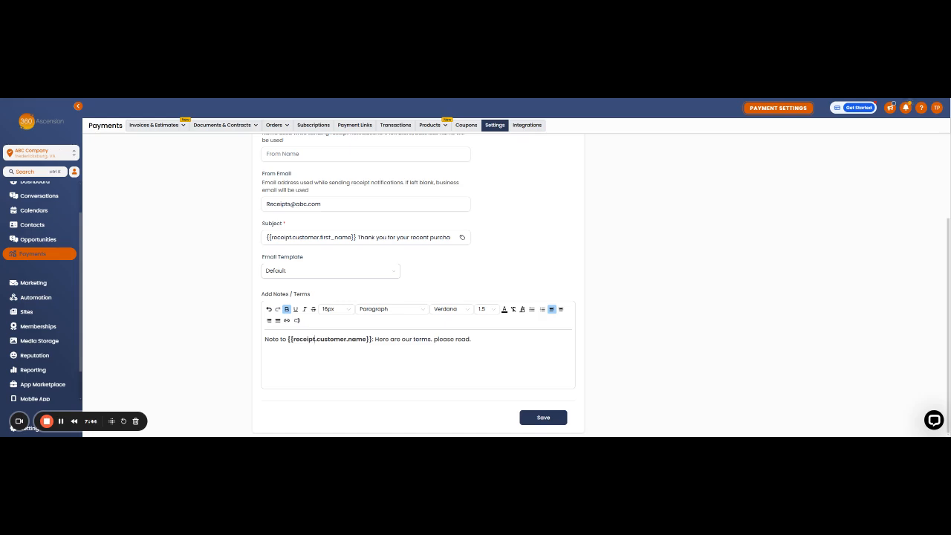
scroll(321, 287, up, 3)
scroll(519, 387, down, 2)
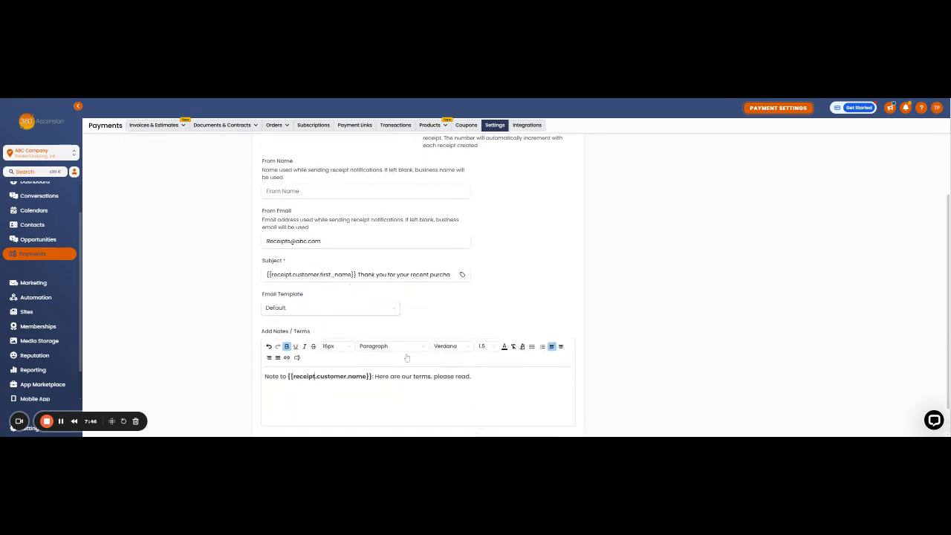
scroll(519, 387, down, 1)
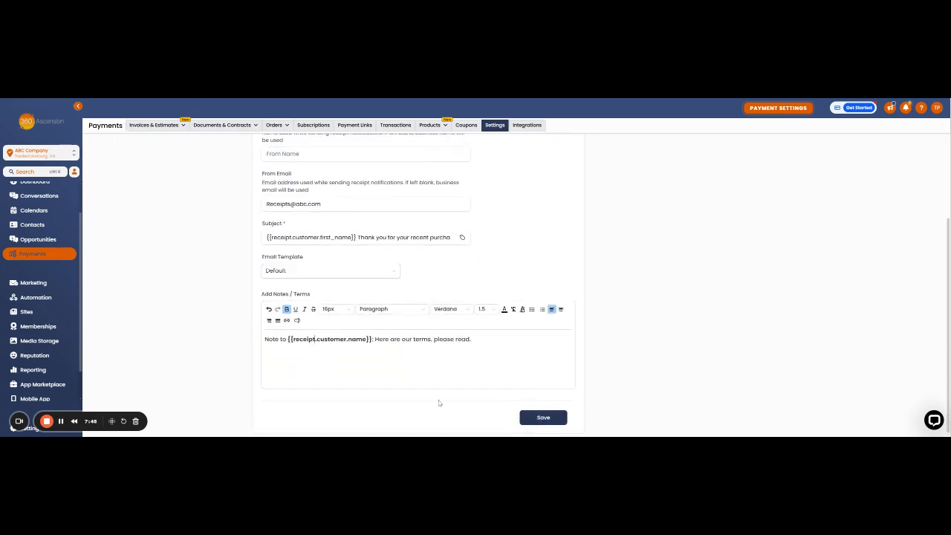